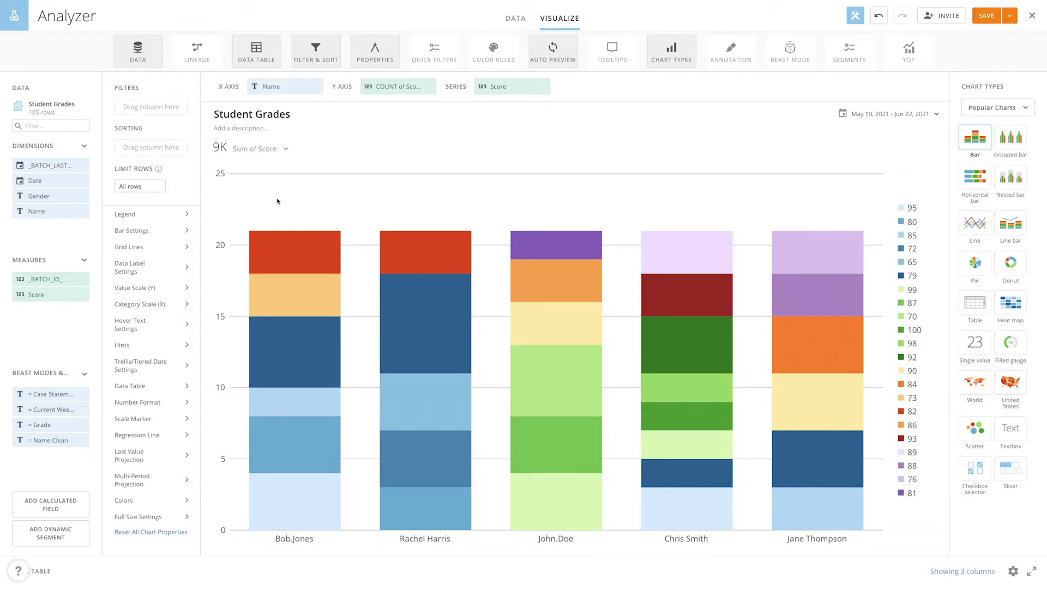
# Open the Case Statement Overview Beast Mode formula from the left panel.
pyautogui.click(60, 395)
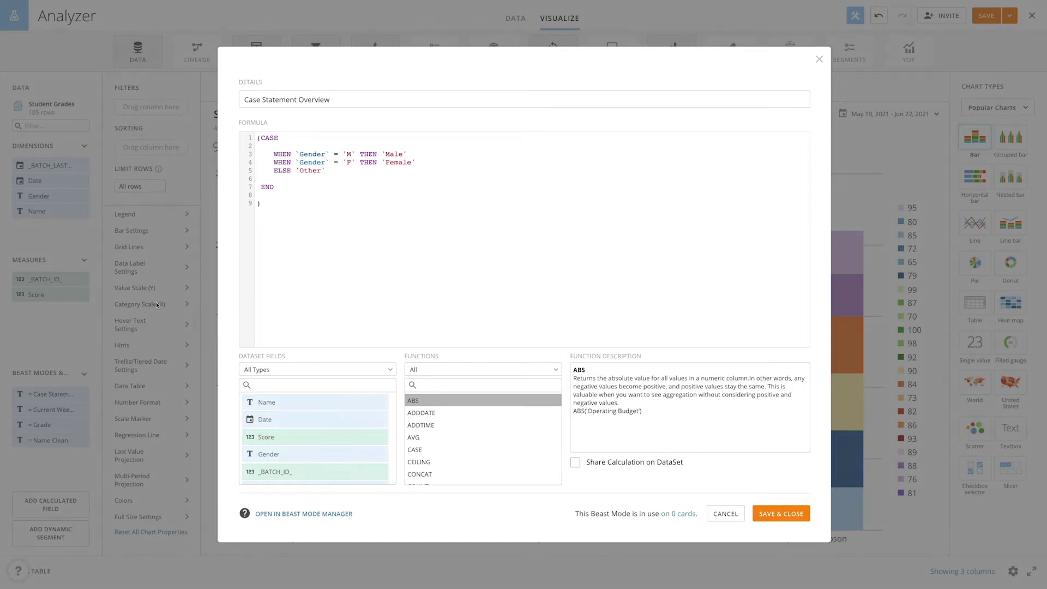
# Review the CASE mapping of Gender M to Male, ELSE Other, then save and close the editor.
pyautogui.moveTo(273, 155); pyautogui.dragTo(412, 156)
pyautogui.click(409, 155)
pyautogui.moveTo(257, 189); pyautogui.dragTo(276, 189)
pyautogui.moveTo(274, 171); pyautogui.dragTo(327, 173)
pyautogui.click(339, 180)
pyautogui.click(767, 516)
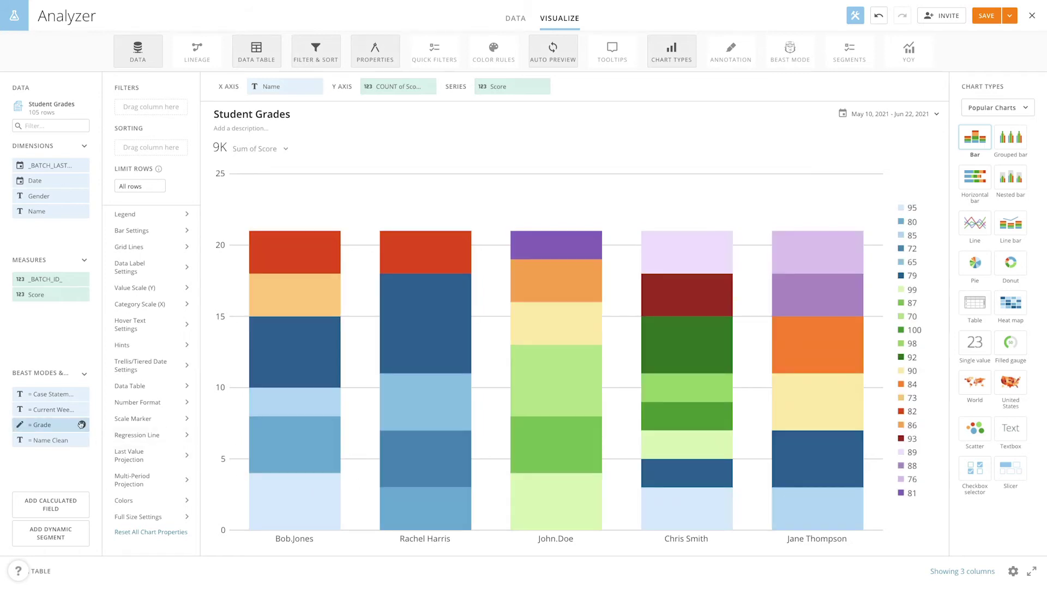
# Open the Grade formula and review its Score ranges mapped to letter grades A–F.
pyautogui.click(75, 424)
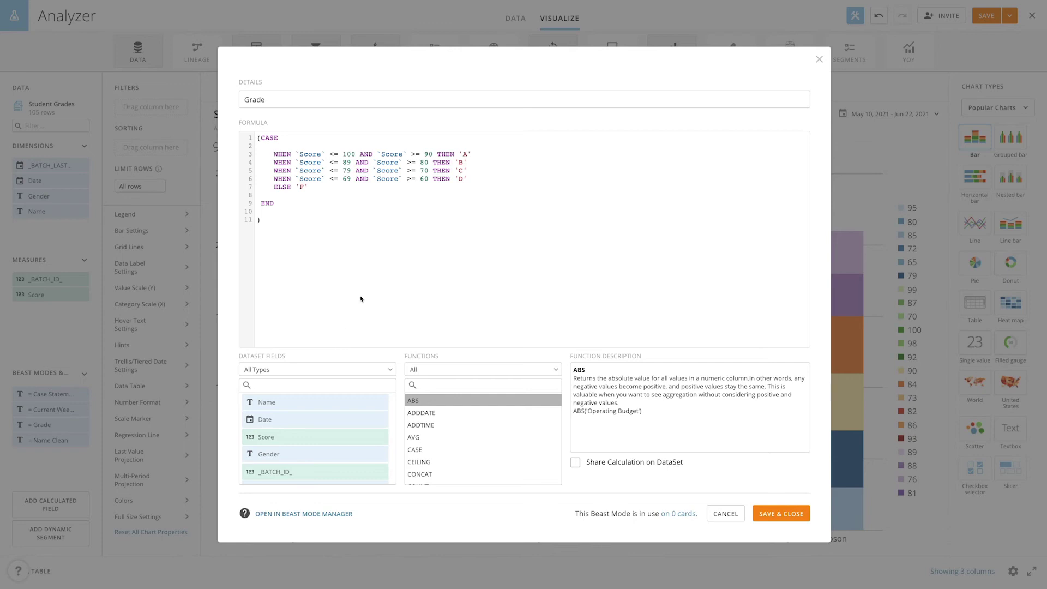
pyautogui.doubleClick(363, 155)
pyautogui.click(347, 141)
# Save the Grade formula and use Grade as the chart's series to stack each bar.
pyautogui.click(766, 513)
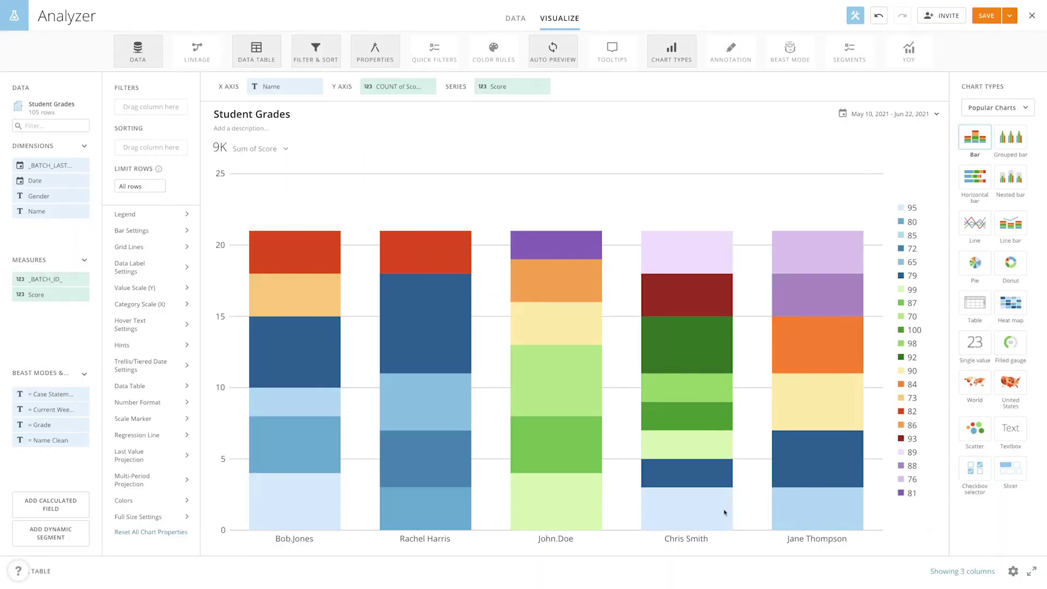
pyautogui.moveTo(80, 424); pyautogui.dragTo(512, 87)
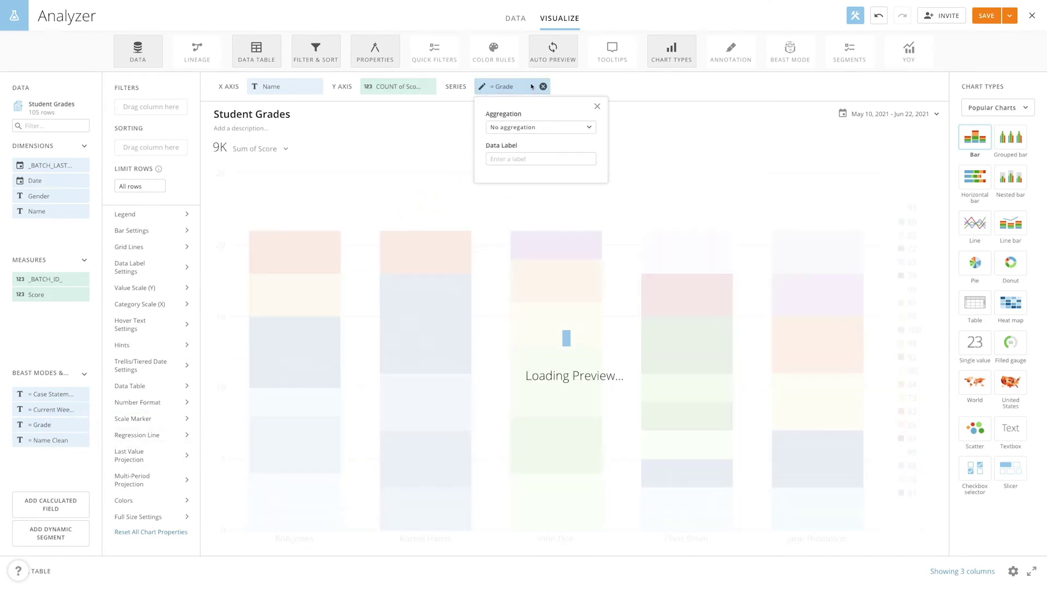
pyautogui.click(565, 87)
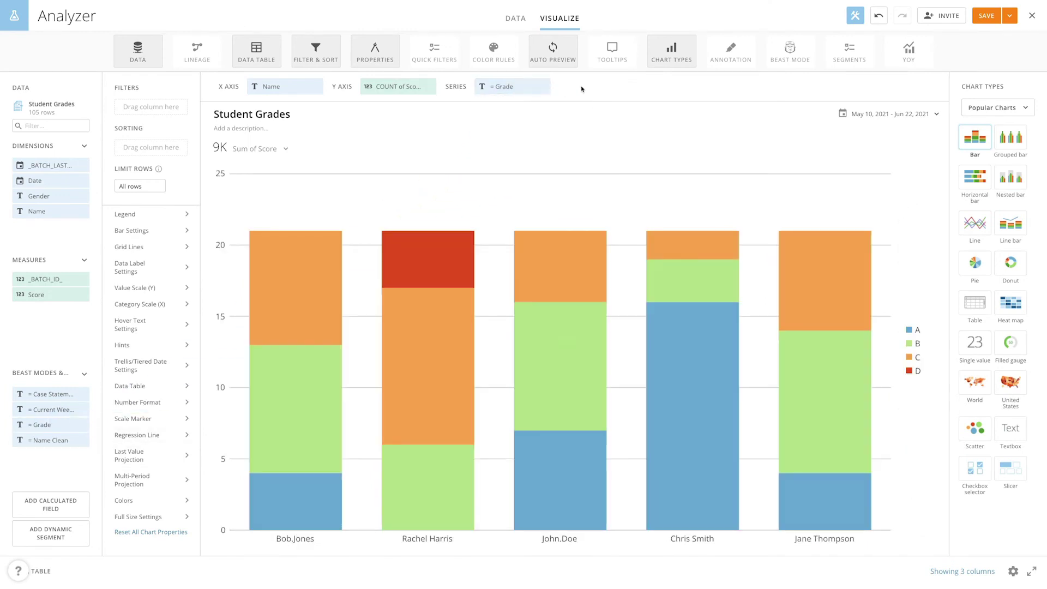
# Set the chart's date range to the Last 6 Weeks.
pyautogui.click(870, 113)
pyautogui.click(866, 150)
pyautogui.click(865, 219)
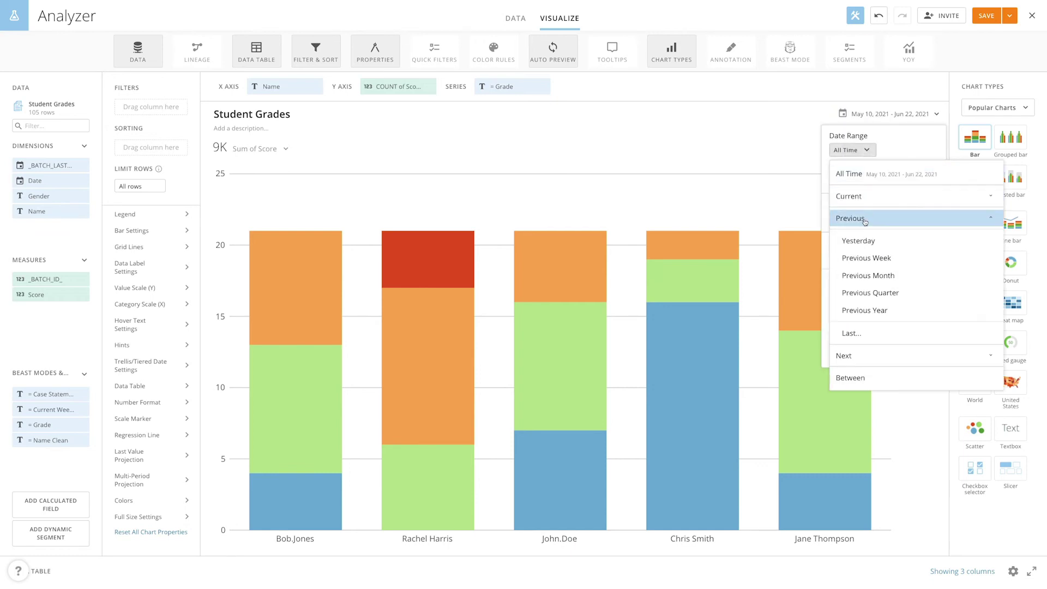
pyautogui.click(864, 332)
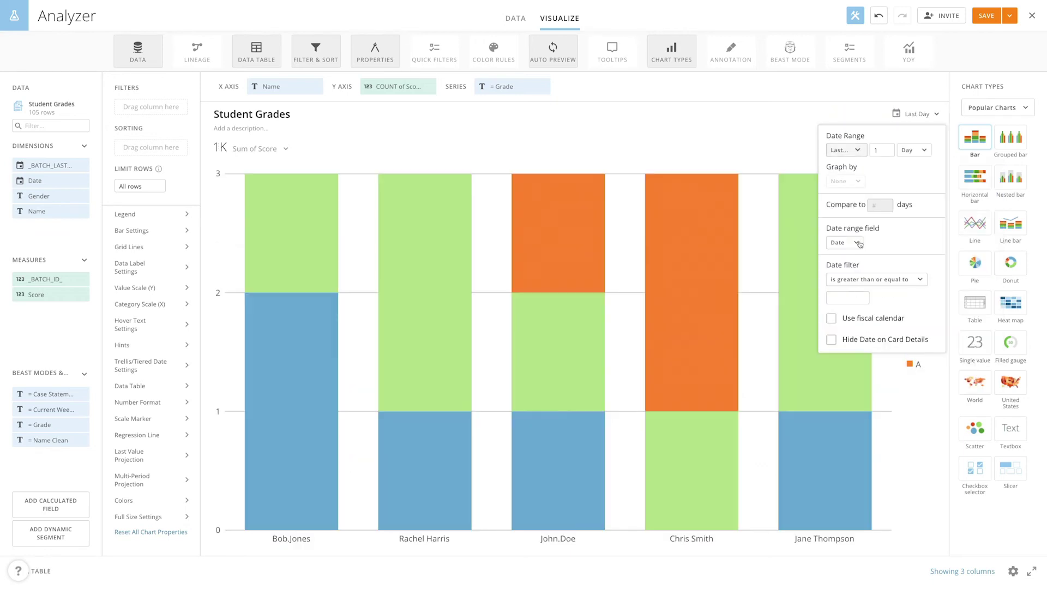
pyautogui.doubleClick(881, 153)
pyautogui.write('6')
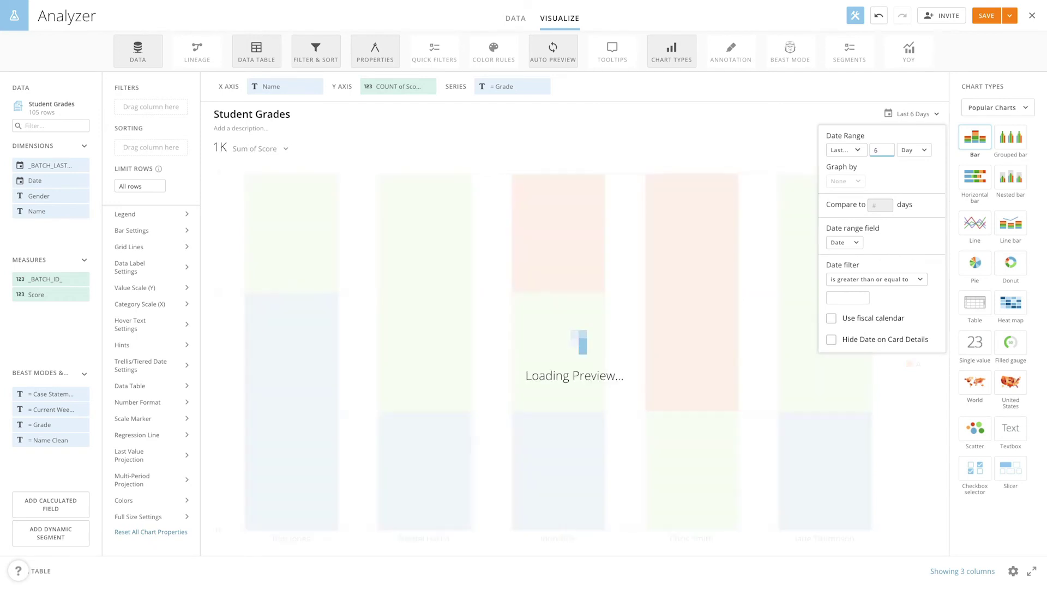
pyautogui.click(907, 152)
pyautogui.click(916, 206)
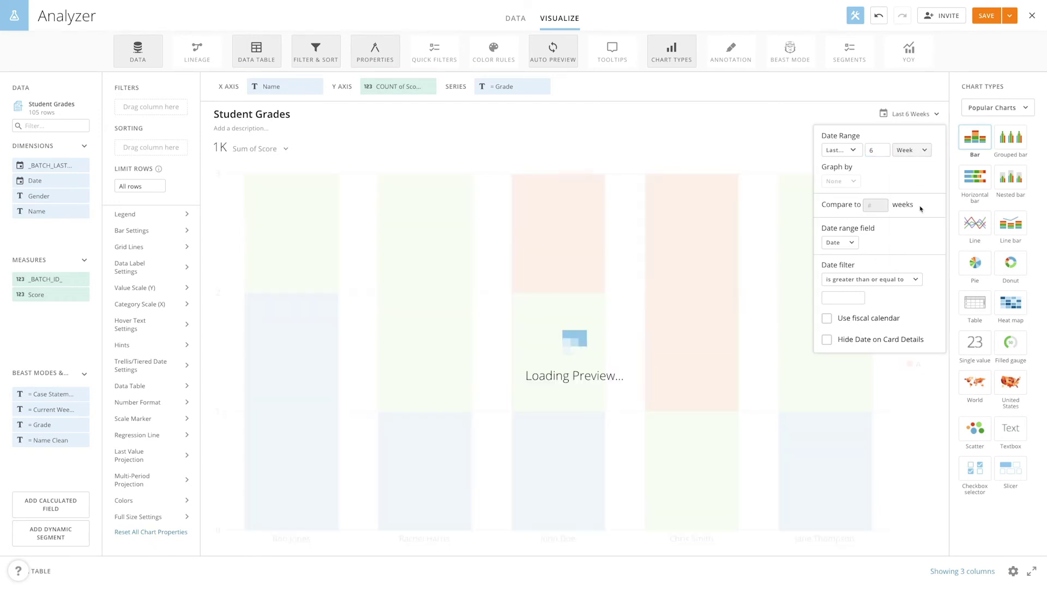
pyautogui.click(68, 412)
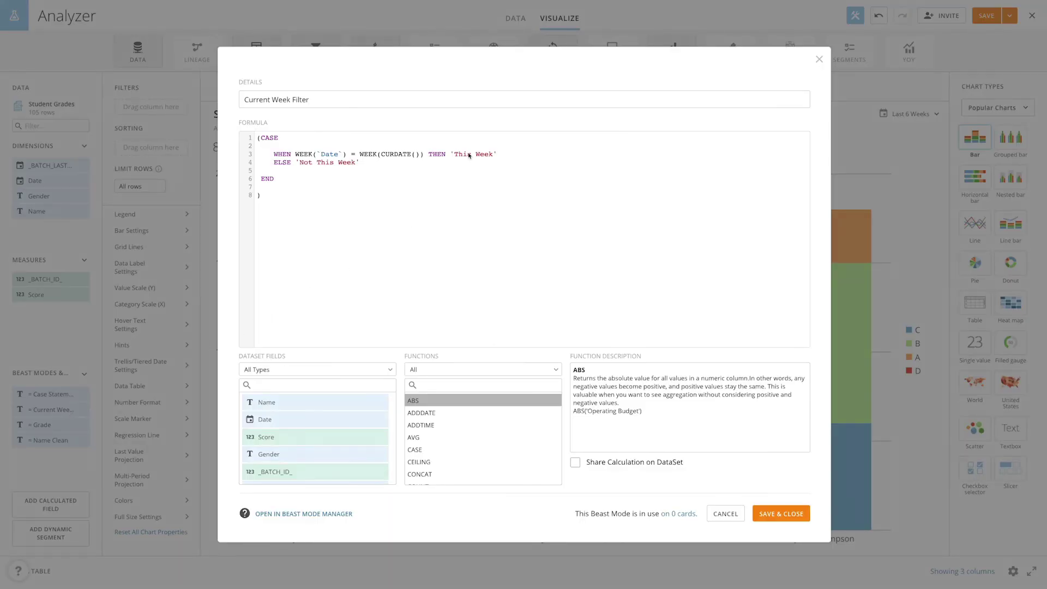
# Review the Current Week Filter formula's This Week and ELSE Not This Week results, then save it.
pyautogui.moveTo(450, 156); pyautogui.dragTo(502, 157)
pyautogui.moveTo(275, 164); pyautogui.dragTo(360, 165)
pyautogui.click(381, 186)
pyautogui.click(780, 513)
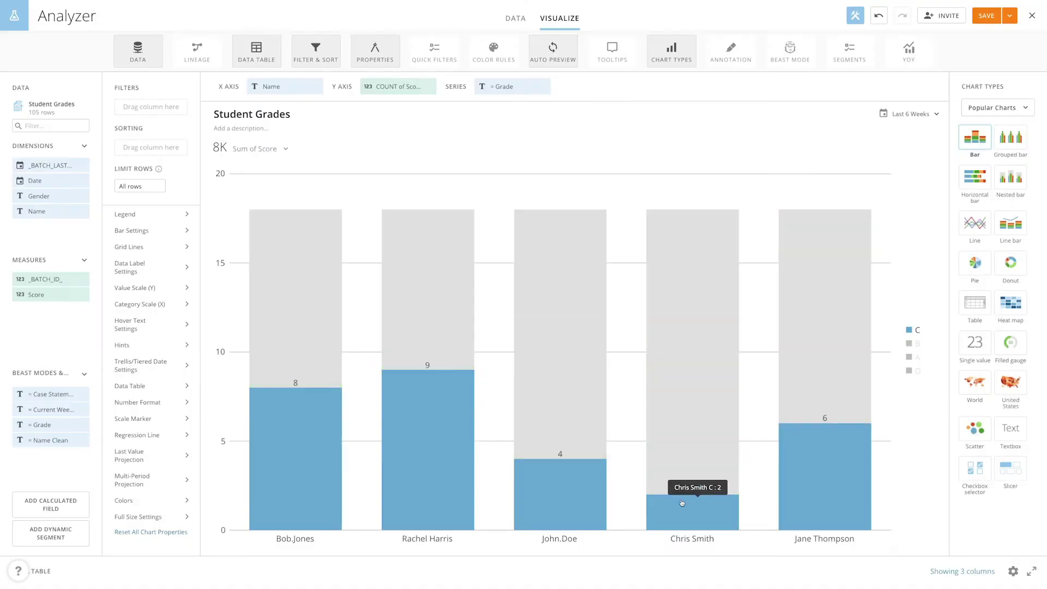
# Add Current Week Filter as a chart filter keeping only Not This Week rows.
pyautogui.moveTo(66, 413); pyautogui.dragTo(168, 110)
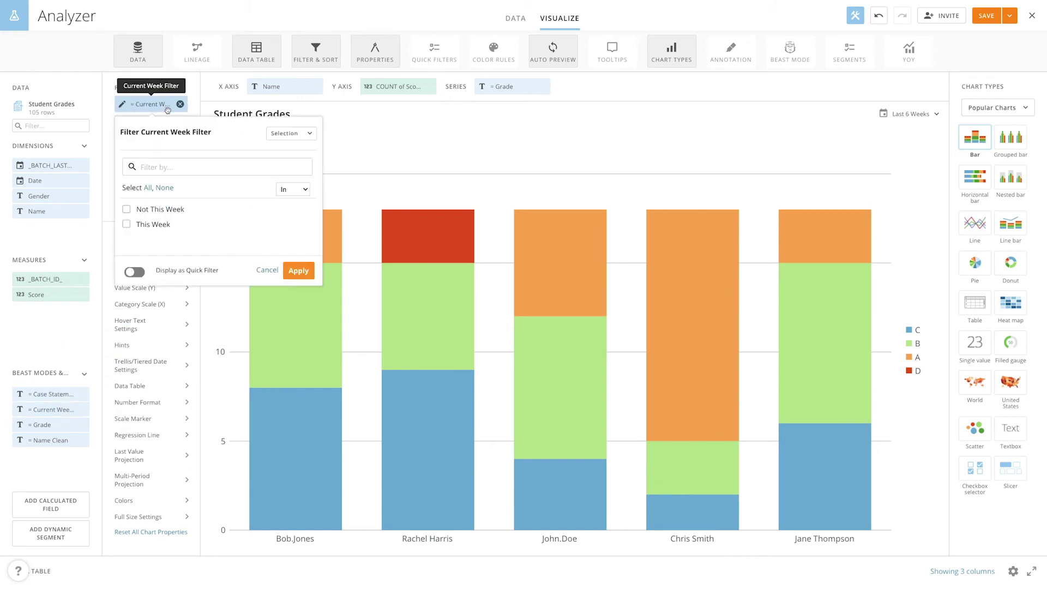
pyautogui.click(126, 209)
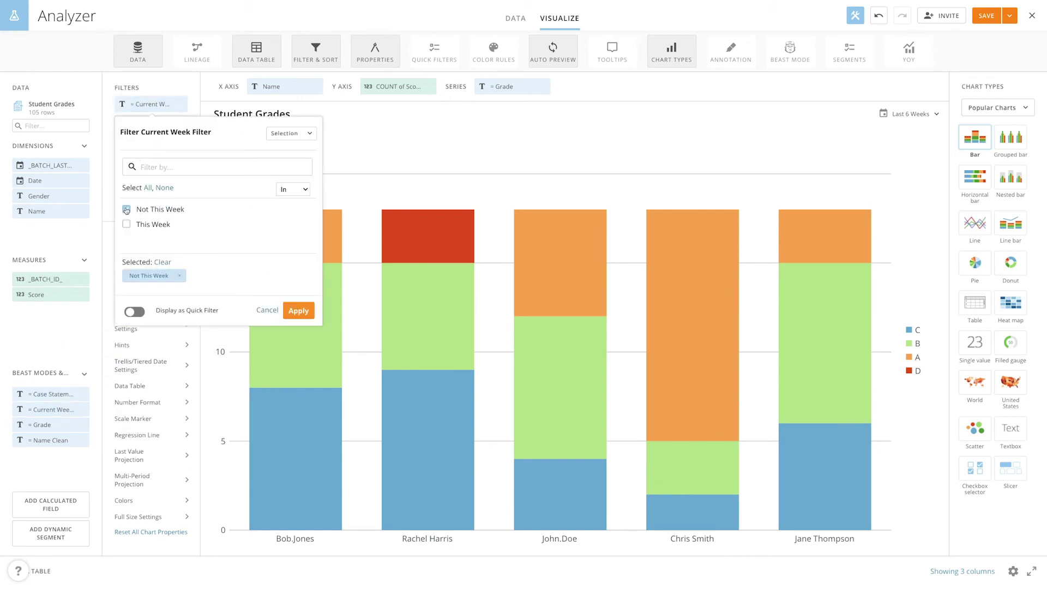
pyautogui.click(298, 310)
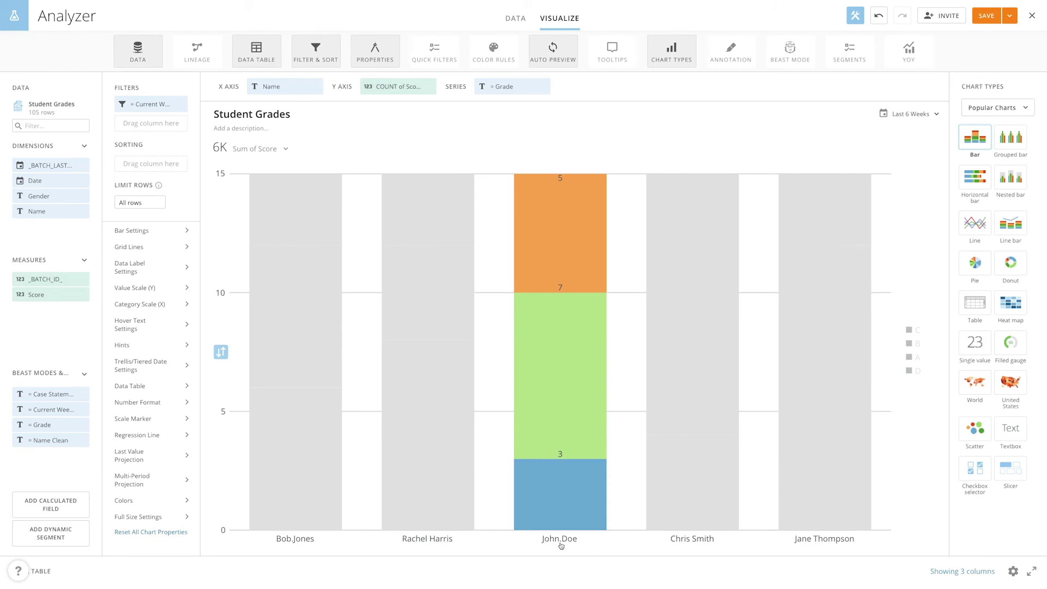
# Review and save the Name Clean formula's dot-to-space replacement, then put Name Clean on the X axis.
pyautogui.click(50, 441)
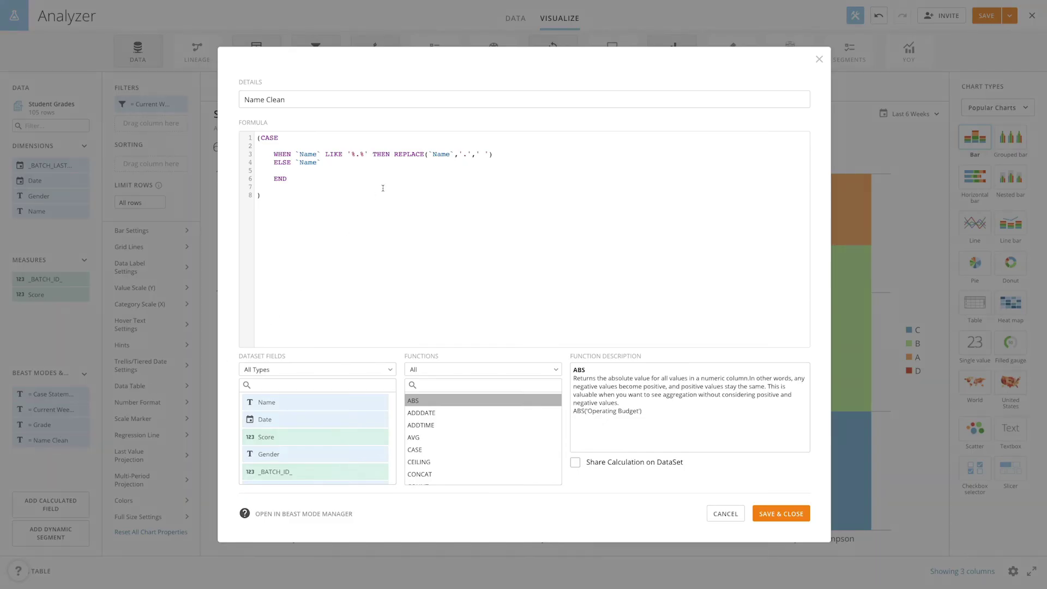
pyautogui.moveTo(431, 155); pyautogui.dragTo(488, 157)
pyautogui.moveTo(276, 165); pyautogui.dragTo(325, 166)
pyautogui.click(342, 179)
pyautogui.click(773, 513)
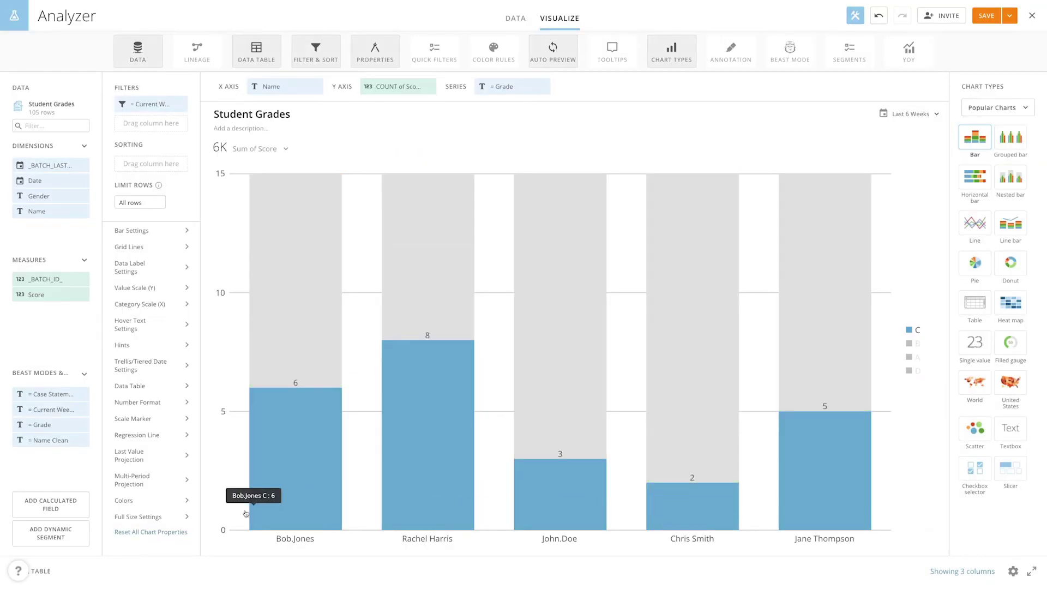
pyautogui.moveTo(58, 442); pyautogui.dragTo(287, 89)
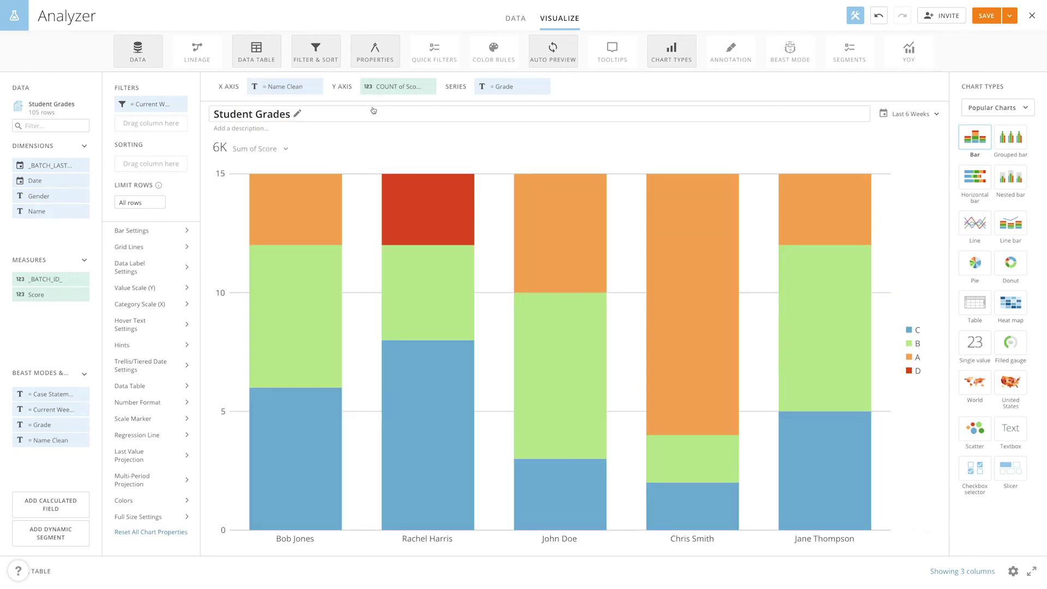